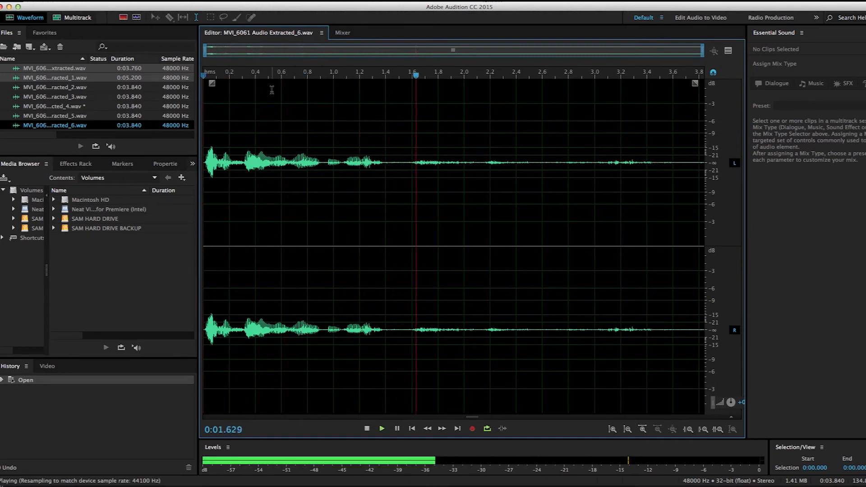
Step: Show the spectral frequency display for MVI_6061 Audio Extracted_6.wav and play it from the beginning and from about 0.6 s
key("space")
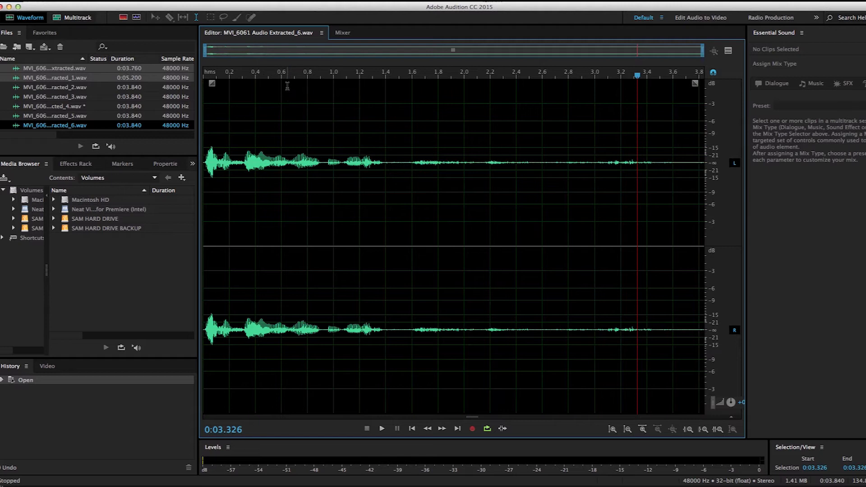
left_click(123, 18)
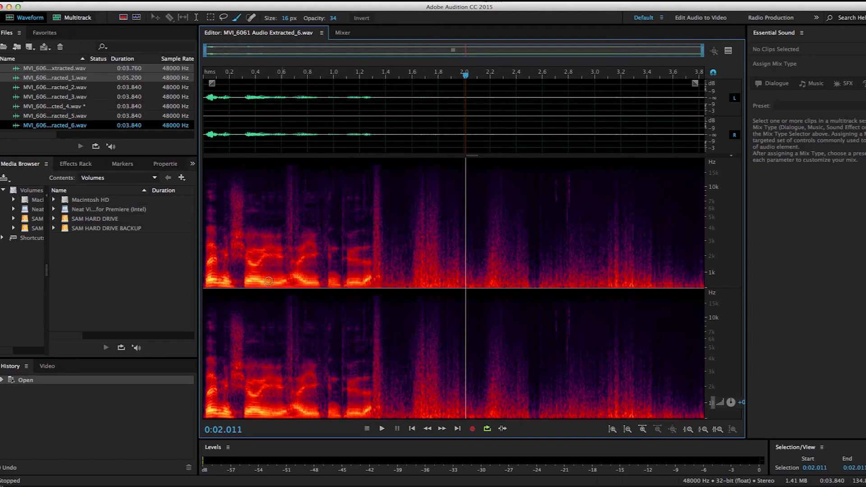
left_click_drag(215, 73, 188, 76)
key("space")
key("space")
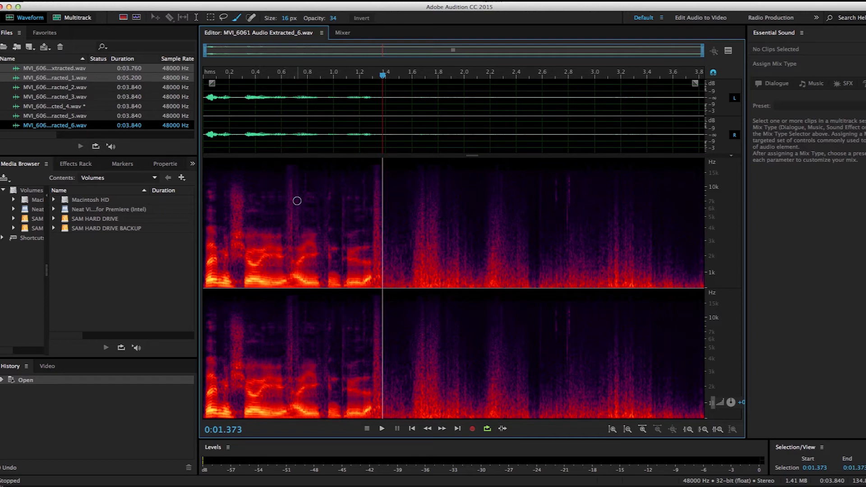
left_click(284, 72)
key("space")
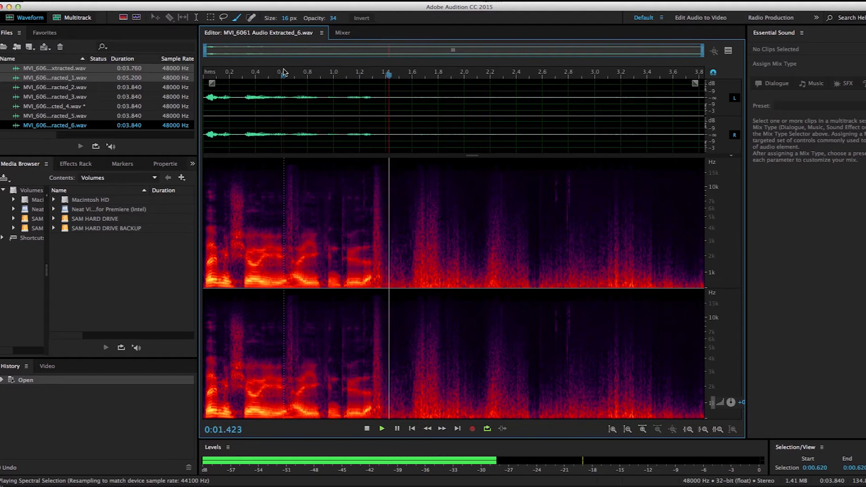
key("space")
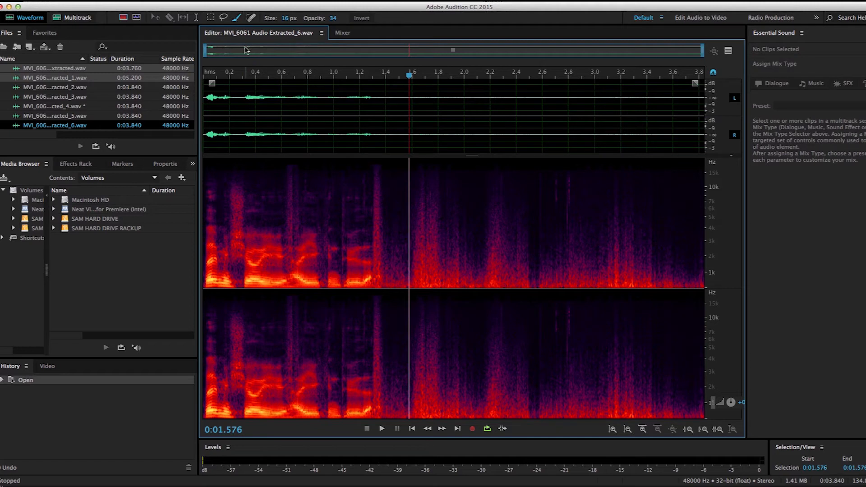
Step: Enlarge the paintbrush selection to 19 px, paint over the vertical click streak near 0.65 s down to the lowest frequencies and play the selection
key("bracketright")
key("bracketright")
key("bracketright")
mouse_move(290, 243)
left_mouse_down()
mouse_move(290, 173)
mouse_move(288, 259)
mouse_move(312, 244)
left_mouse_up()
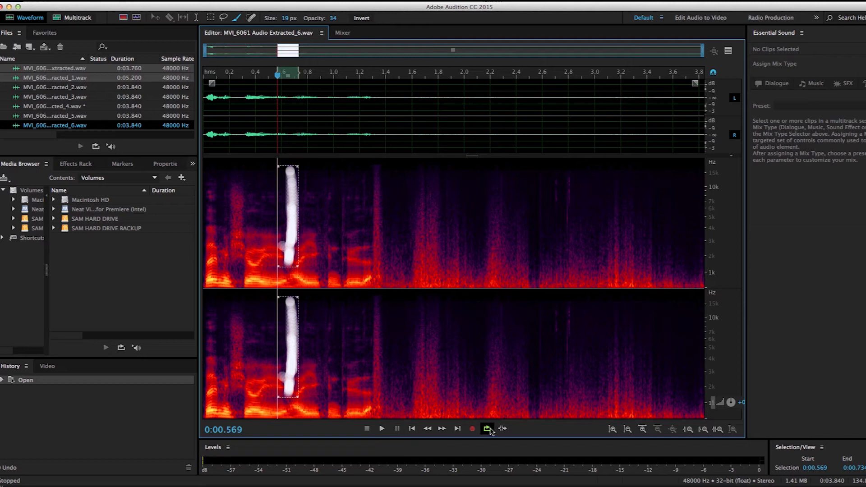
left_click(382, 429)
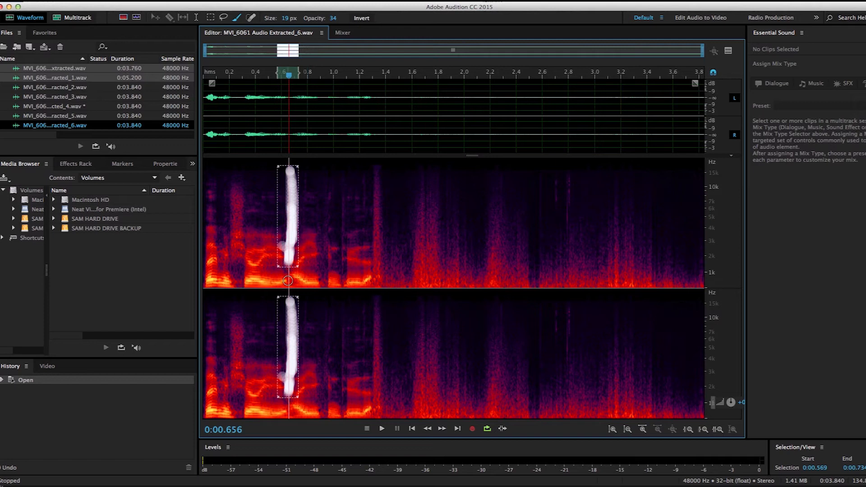
mouse_move(289, 280)
left_mouse_down()
mouse_move(291, 263)
mouse_move(284, 282)
mouse_move(298, 271)
left_mouse_up()
left_click(382, 428)
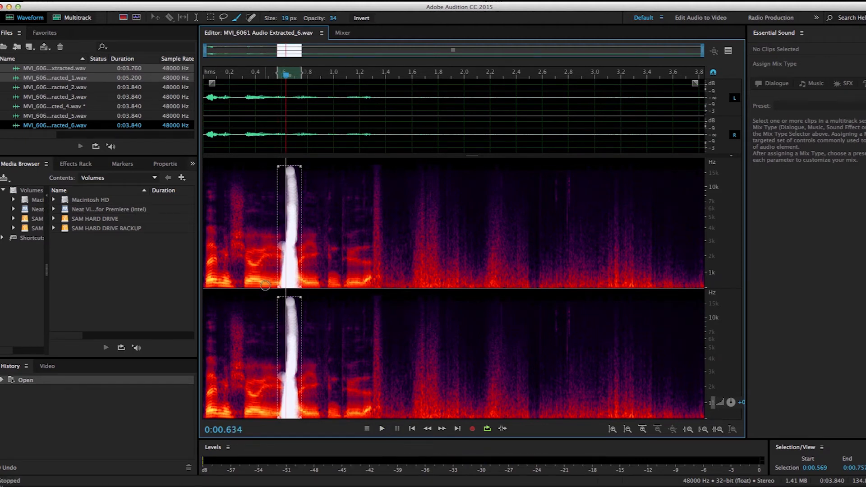
Step: Erase the low-frequency part of the painted selection near 0.65 s and auto heal the rest
left_click_drag(270, 280, 291, 289)
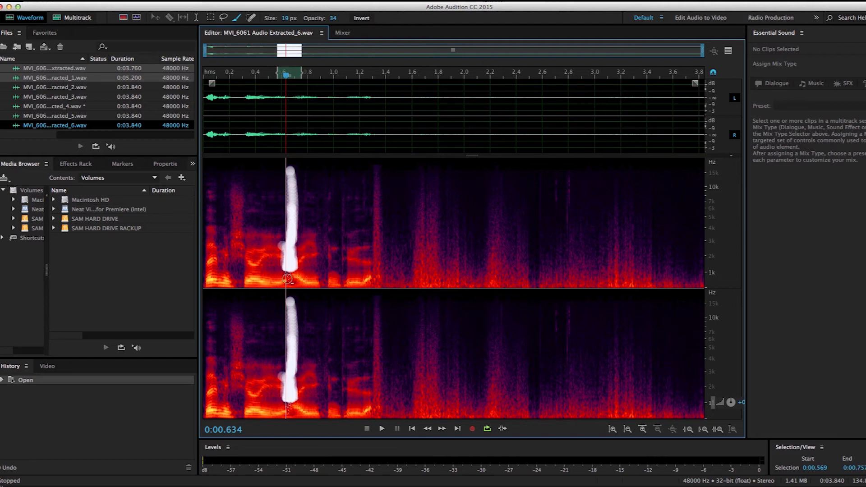
mouse_move(289, 278)
left_mouse_down()
mouse_move(302, 262)
mouse_move(285, 269)
mouse_move(295, 269)
mouse_move(313, 238)
left_mouse_up()
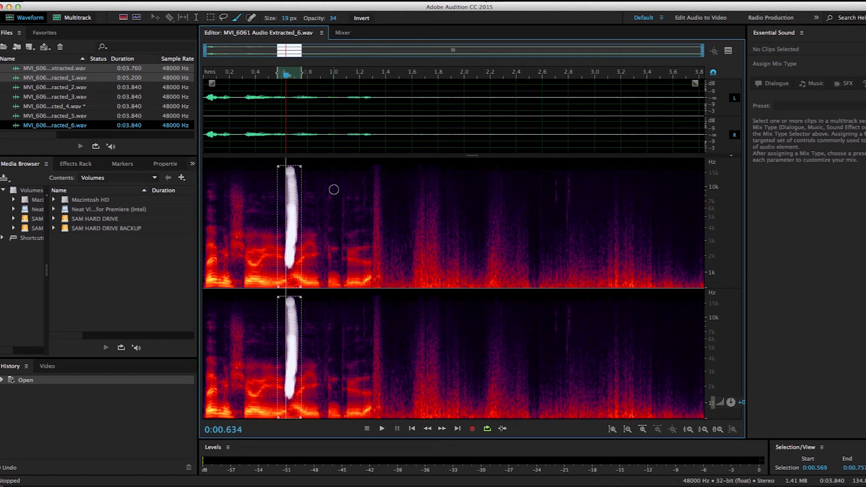
right_click(291, 205)
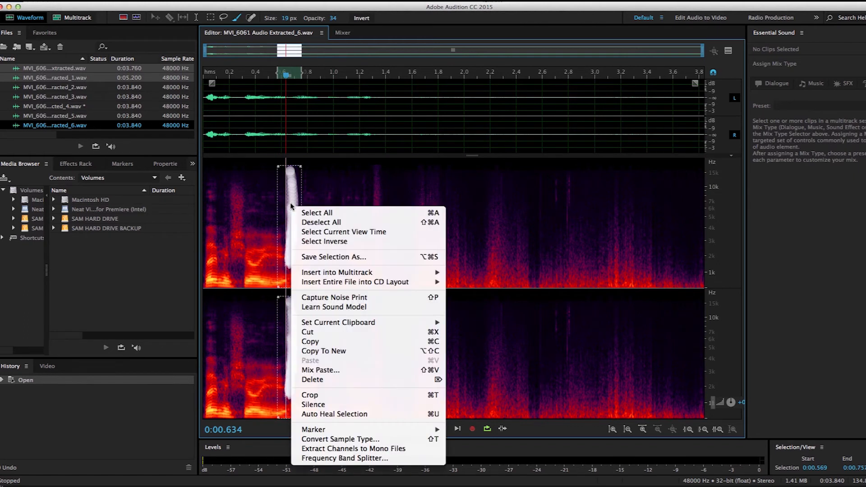
left_click(346, 415)
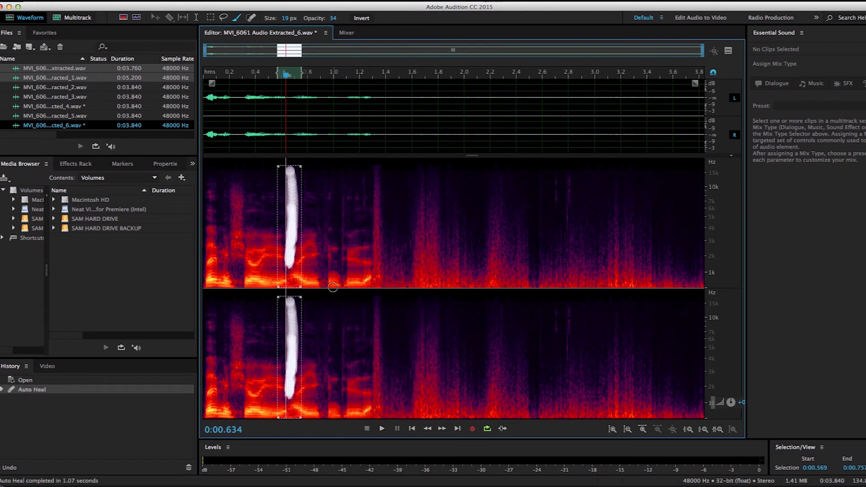
Step: Deselect the healed area and play the clip from the beginning to check the first repair
left_click(334, 241)
left_click_drag(286, 75, 188, 75)
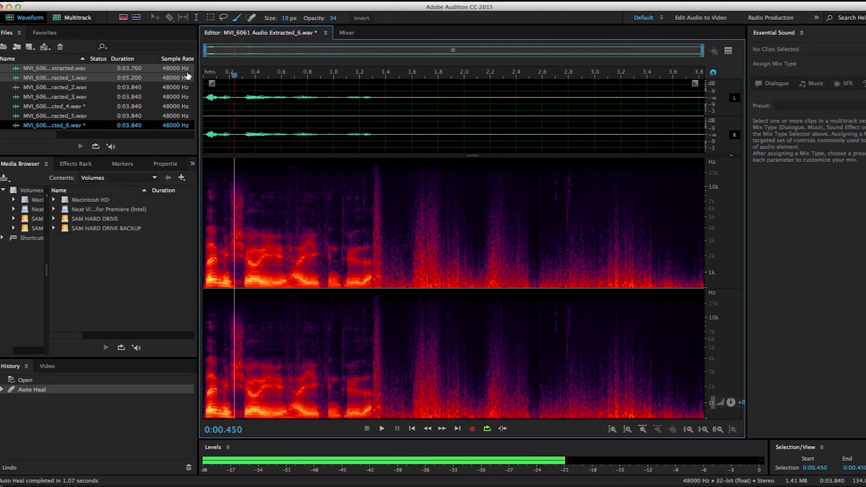
left_click(381, 429)
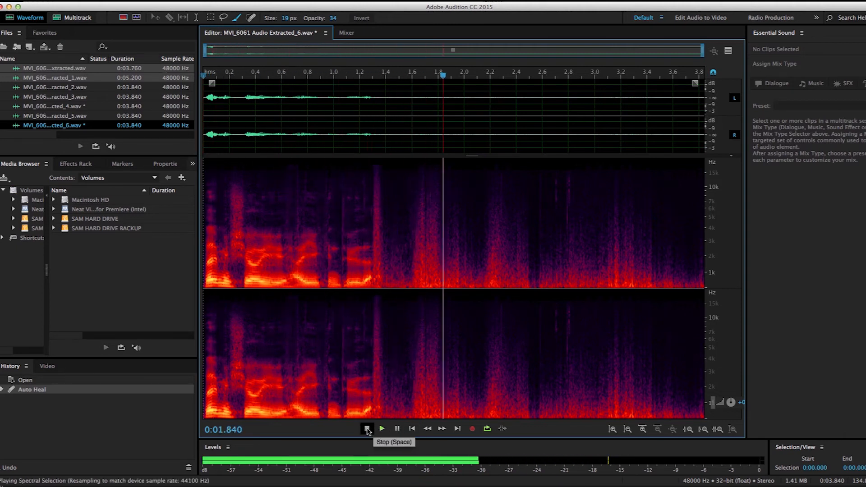
left_click(367, 428)
Step: Paint over the high-frequency streaks between about 0.6 and 0.8 s and auto heal them
left_click_drag(278, 76, 282, 74)
mouse_move(300, 227)
left_mouse_down()
mouse_move(300, 173)
mouse_move(301, 188)
left_mouse_up()
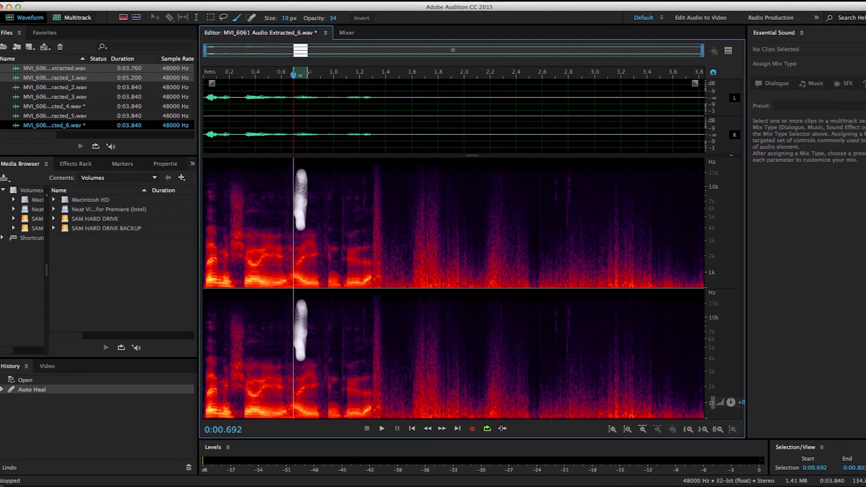
mouse_move(286, 227)
left_mouse_down()
mouse_move(287, 190)
mouse_move(289, 251)
left_mouse_up()
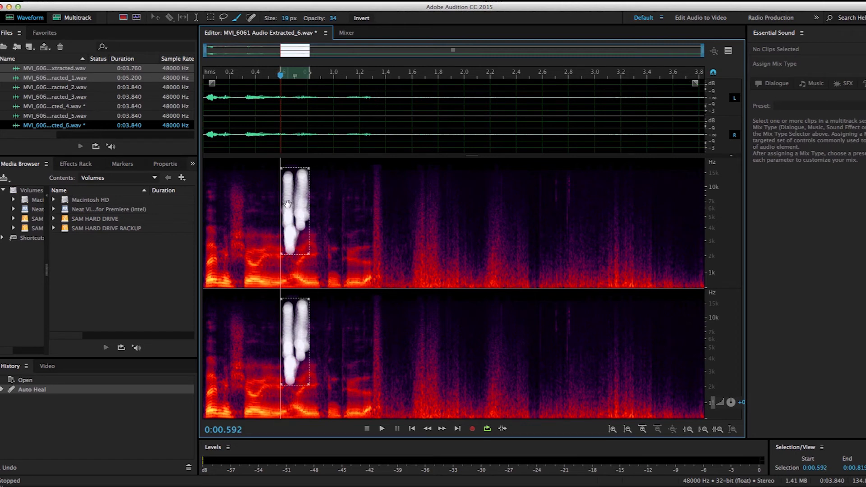
right_click(291, 212)
left_click(349, 421)
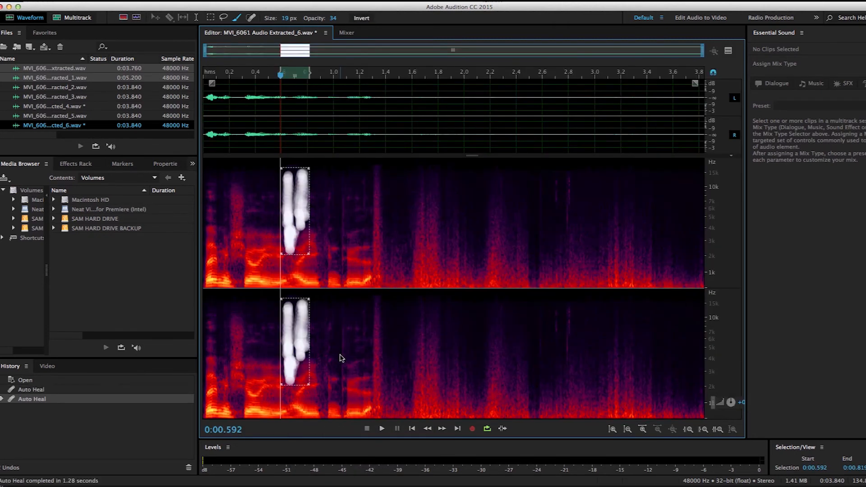
Step: Replay the clip from the beginning to check the second heal
key("space")
left_click_drag(284, 75, 195, 61)
key("space")
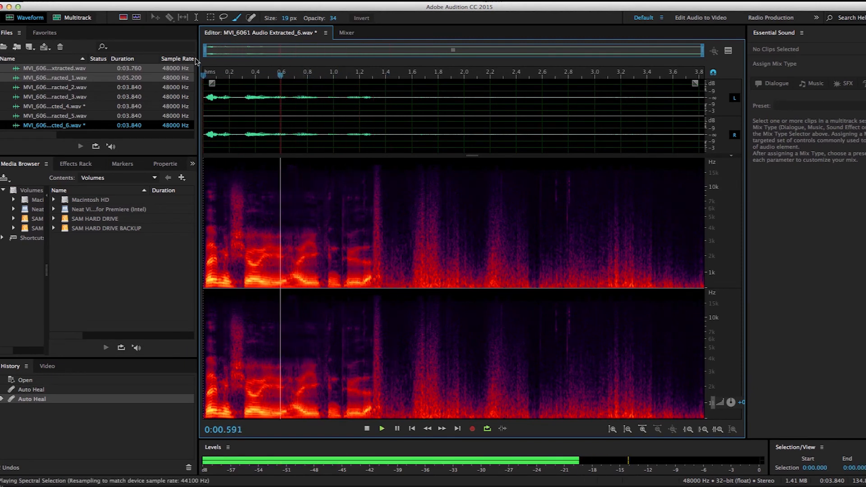
key("space")
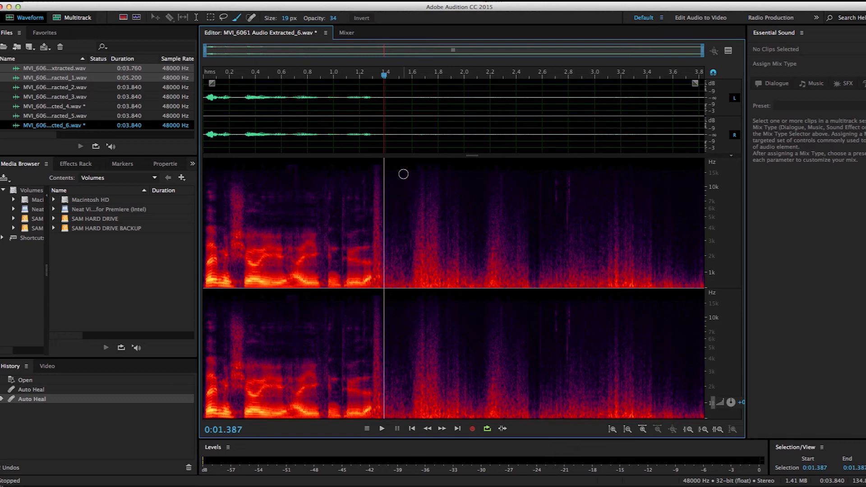
Step: Paint over the full-height click streak at about 1.3 s and auto heal it
mouse_move(373, 75)
left_mouse_down()
mouse_move(380, 80)
mouse_move(371, 83)
left_mouse_up()
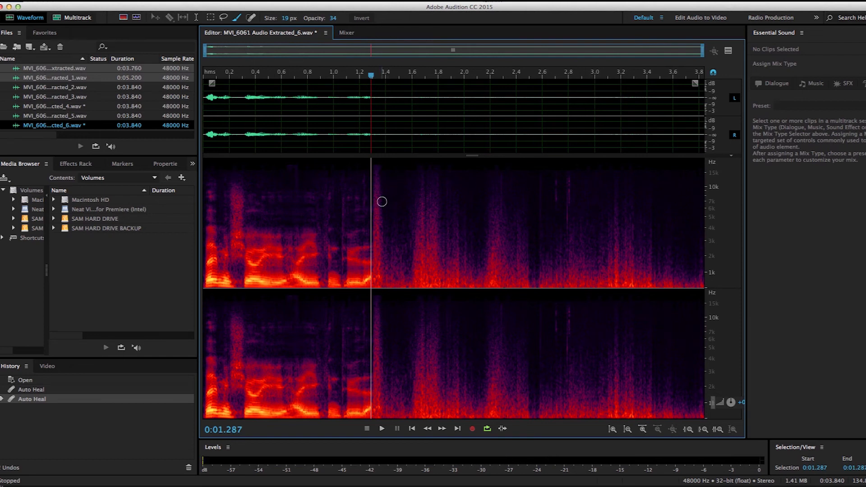
mouse_move(378, 171)
left_mouse_down()
mouse_move(378, 234)
mouse_move(377, 217)
left_mouse_up()
right_click(378, 217)
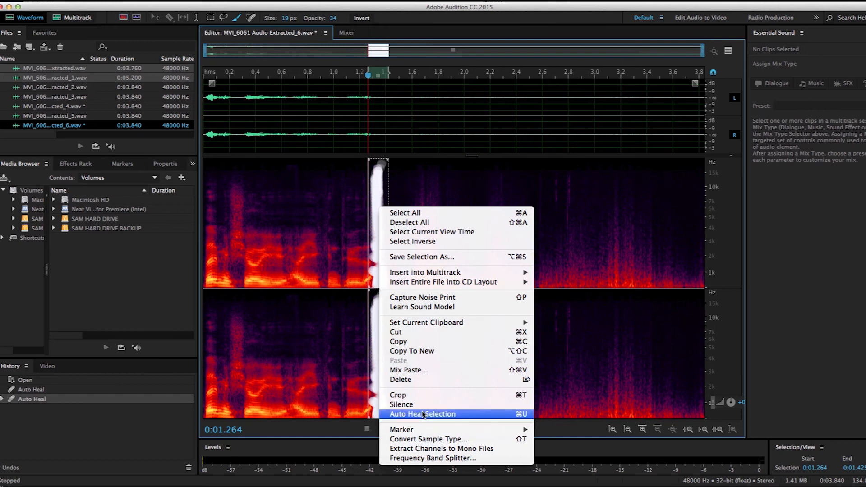
left_click(421, 410)
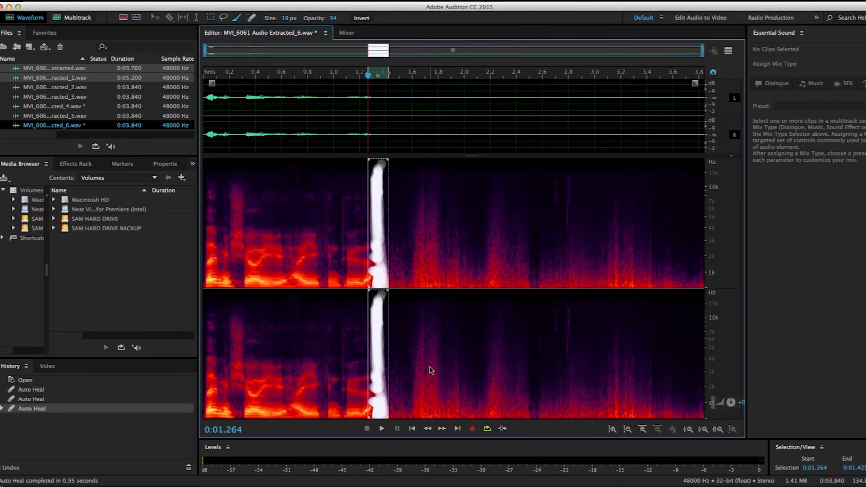
Step: Deselect and play the clip from the beginning and again from about 1.3 s to check the healed click
key("Escape")
key("space")
key("space")
key("Home")
key("space")
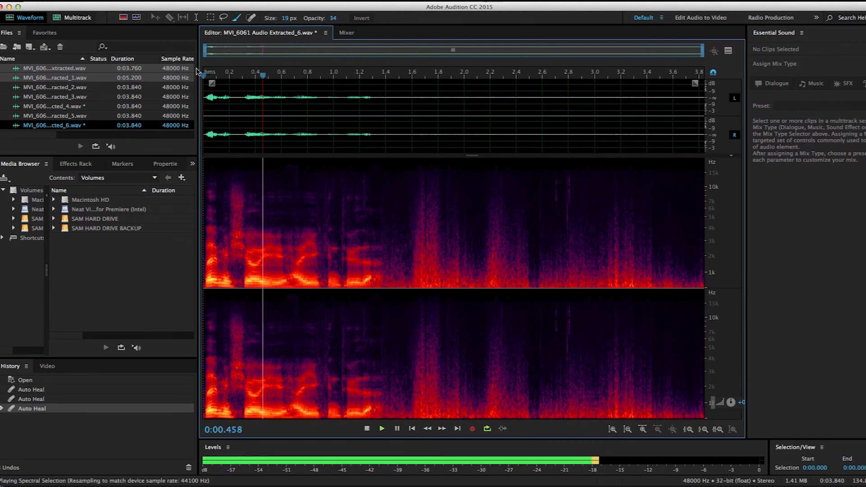
left_click(370, 86)
key("space")
left_click_drag(371, 86, 377, 91)
key("space")
key("space")
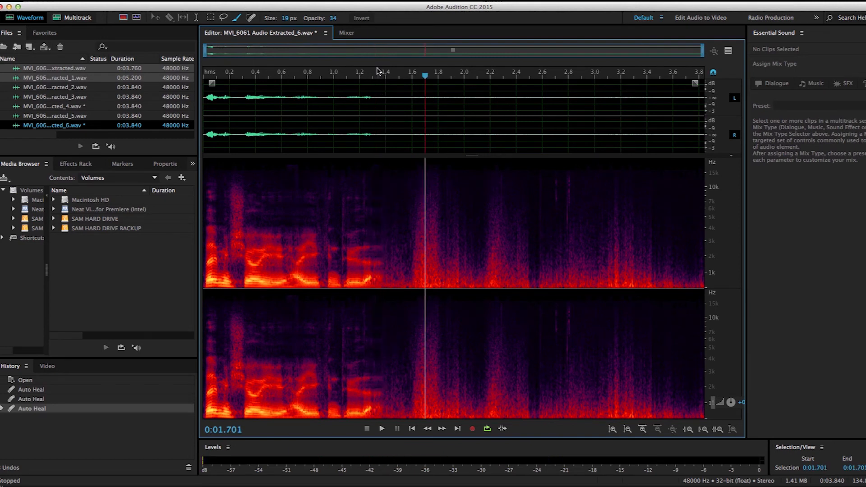
Step: Save the repaired audio file and switch to Premiere Pro
key("cmd+s")
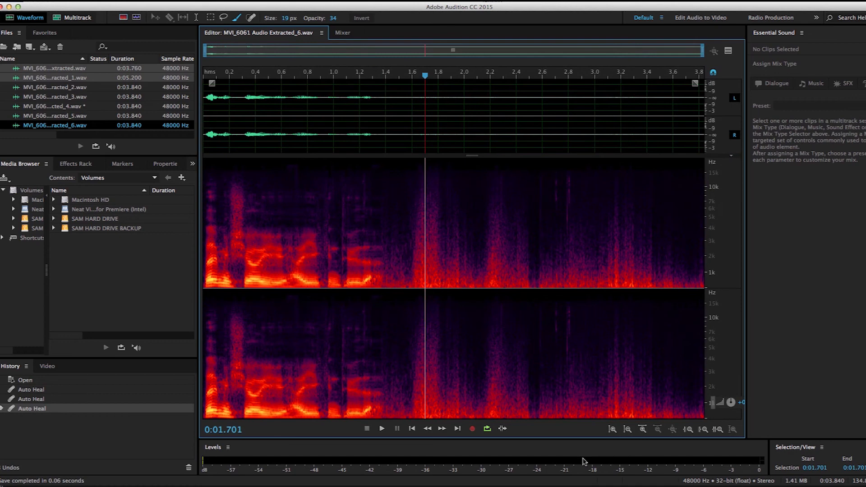
left_click(706, 467)
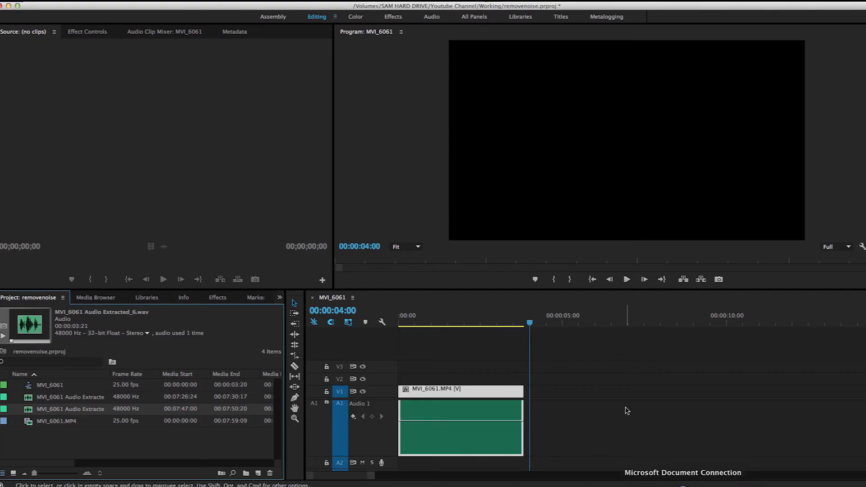
Step: Play the MVI_6061 sequence from the start and again from about 00:00:01:07 to check the repaired audio
left_click_drag(475, 323, 397, 321)
key("space")
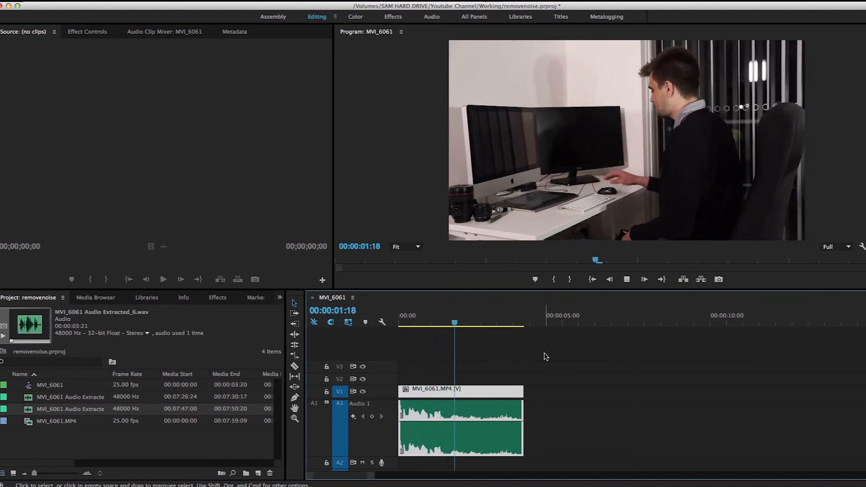
left_click(692, 322)
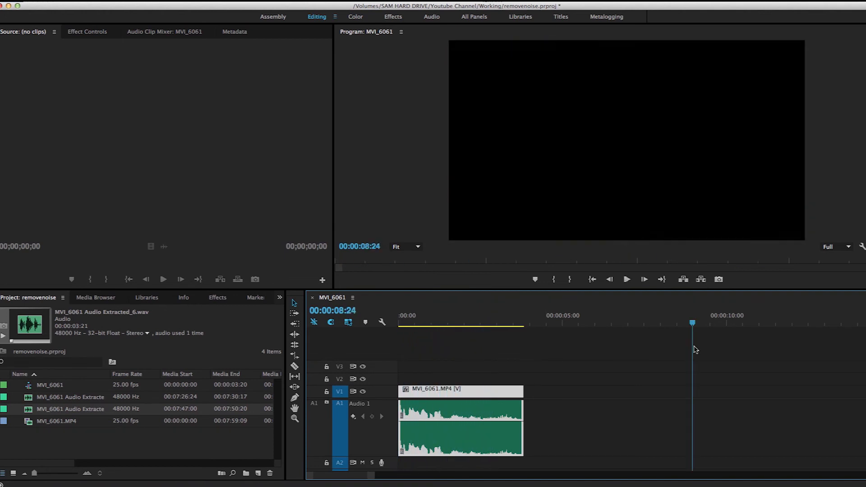
left_click(441, 323)
key("space")
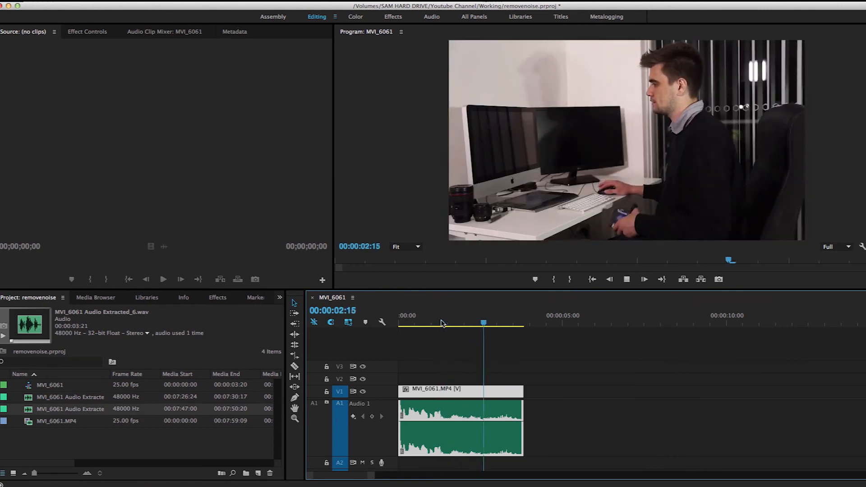
Step: Add volume keyframes on the Audio 1 clip at 00:00:01:07 and 00:00:01:09 and lower the second one to -oo dB
left_click(441, 319)
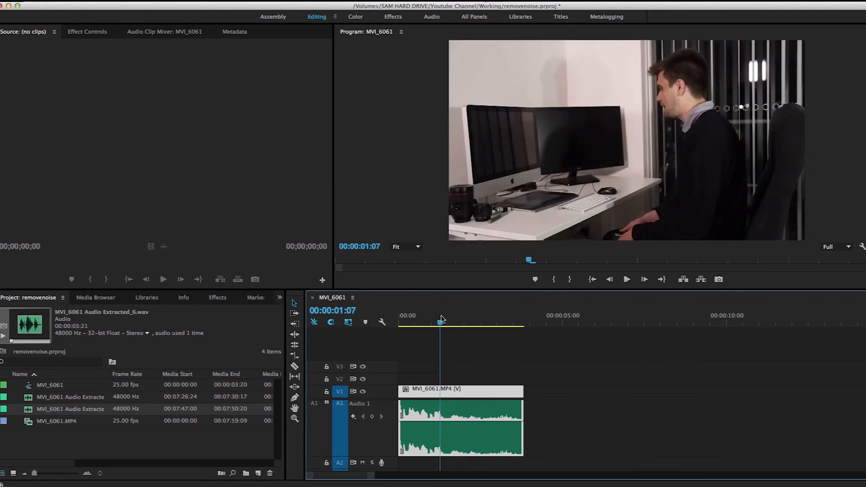
left_click(373, 416)
left_click(444, 321)
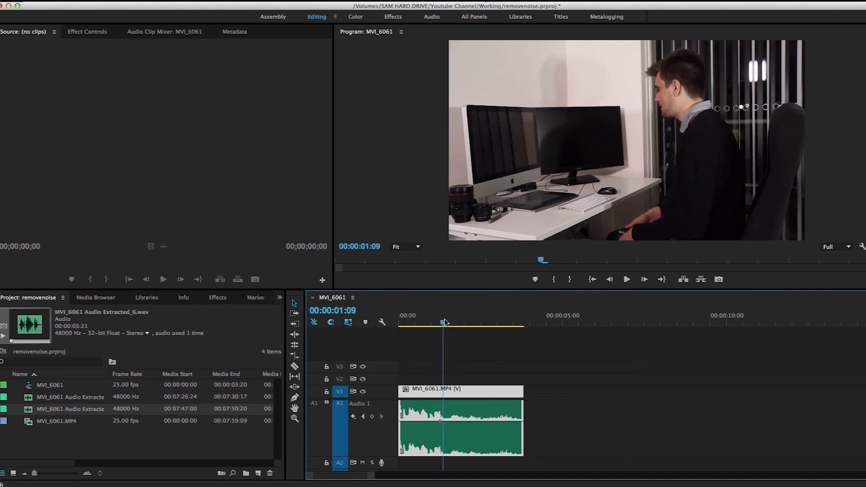
left_click(372, 417)
left_click_drag(442, 422, 442, 452)
Step: Play the sequence around the volume drop and again from the start to check the fade
key("space")
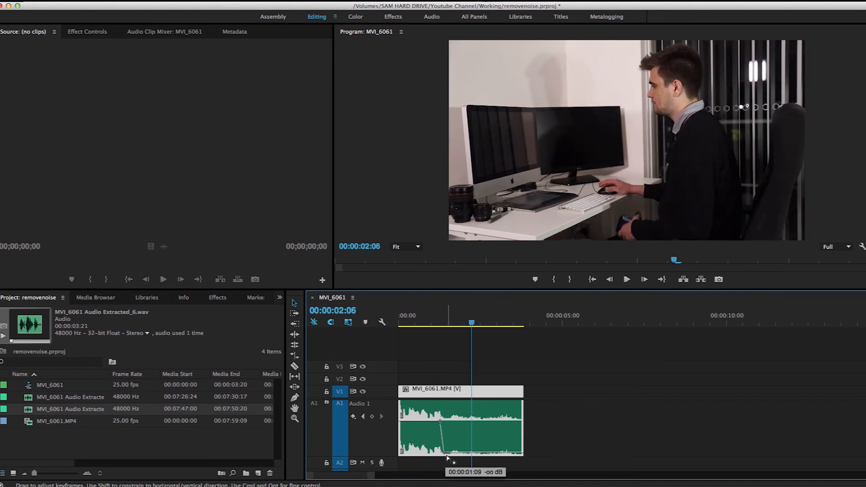
left_click(437, 320)
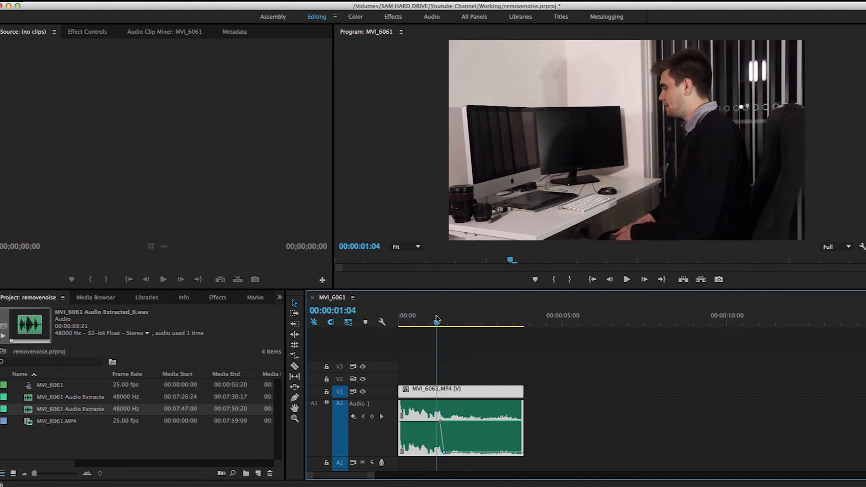
key("space")
key("Home")
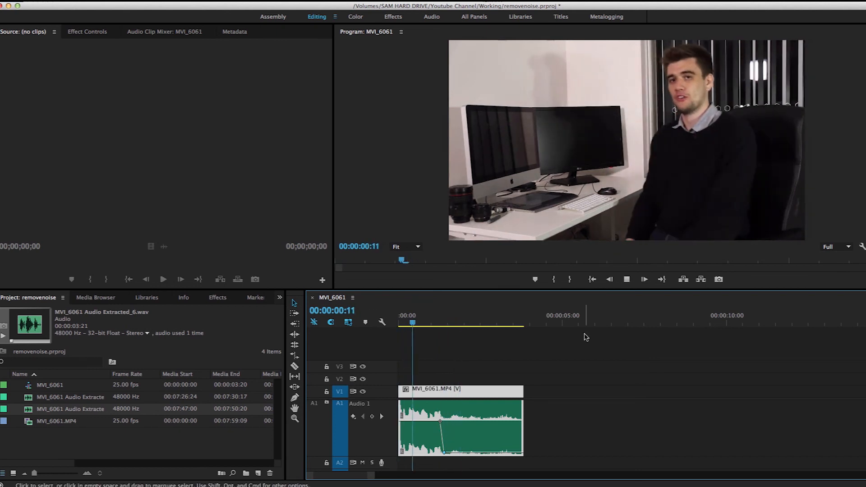
key("space")
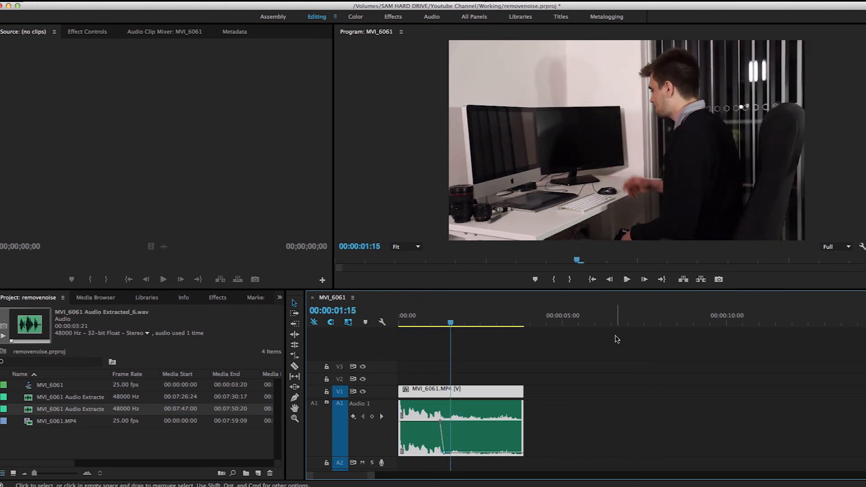
left_click(545, 323)
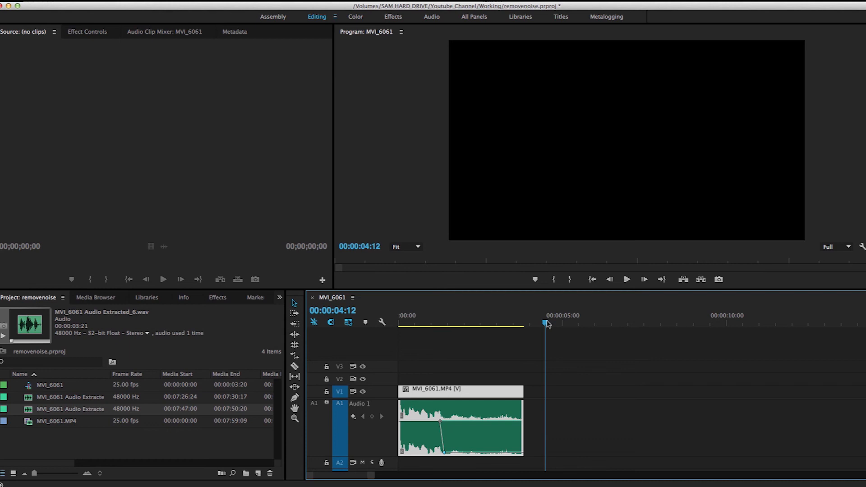